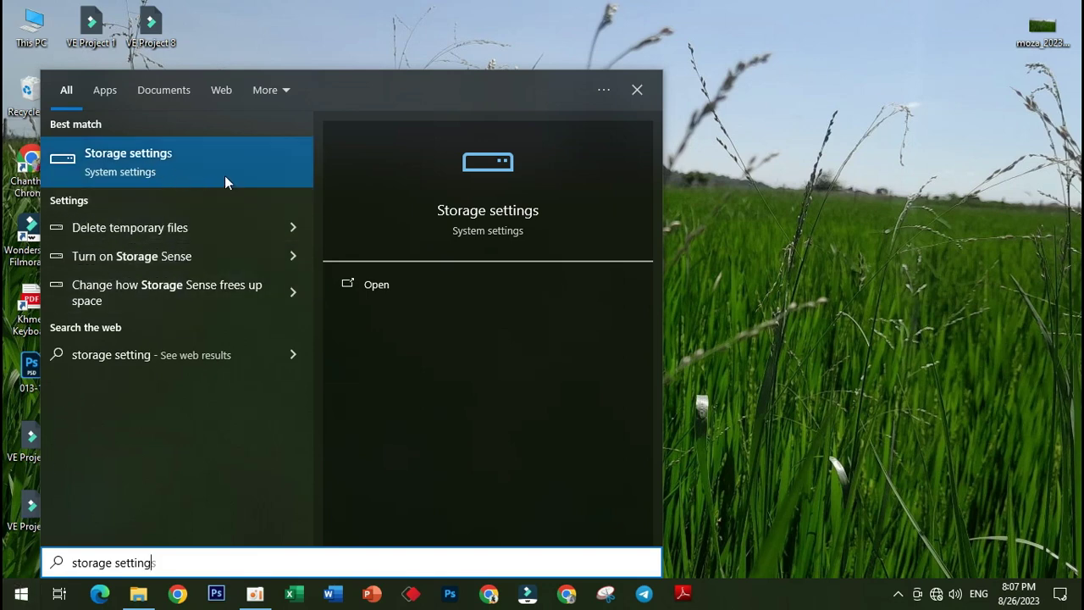
Step: Open the Windows Storage settings in a maximized window and review the space usage of Local Disk (C:)
{"action": "left_click", "coordinate": [184, 170]}
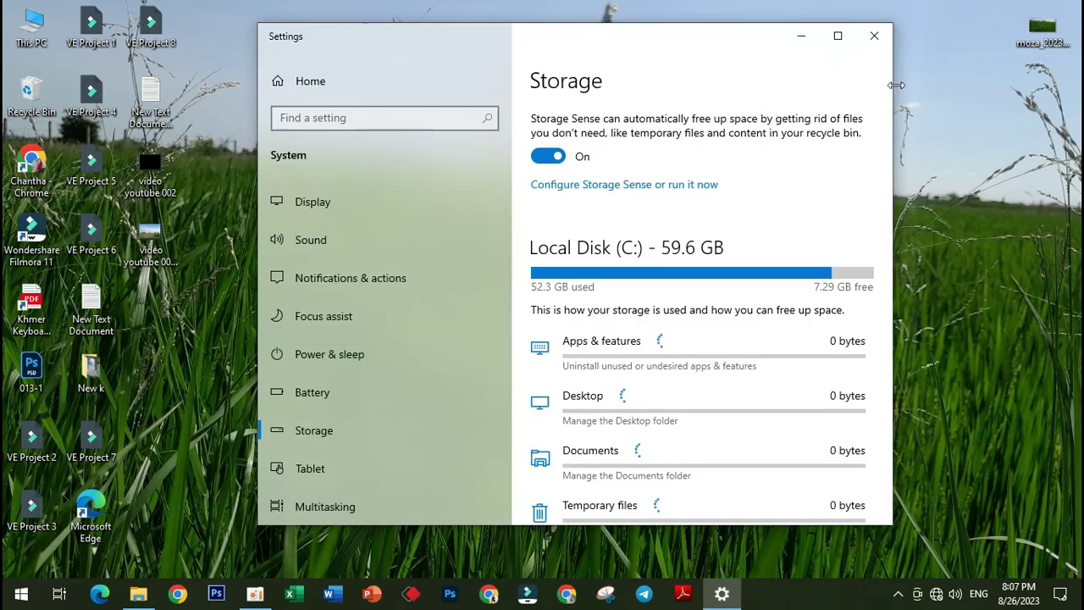
{"action": "left_click", "coordinate": [837, 36]}
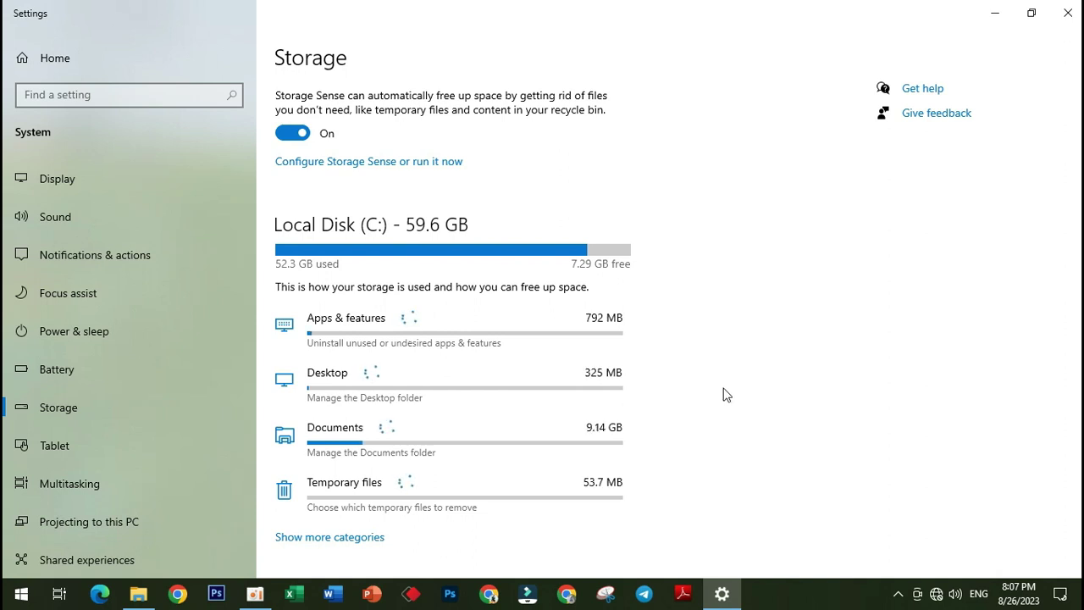
{"action": "scroll", "coordinate": [716, 395], "scroll_direction": "down", "scroll_amount": 2}
{"action": "scroll", "coordinate": [705, 392], "scroll_direction": "up", "scroll_amount": 1}
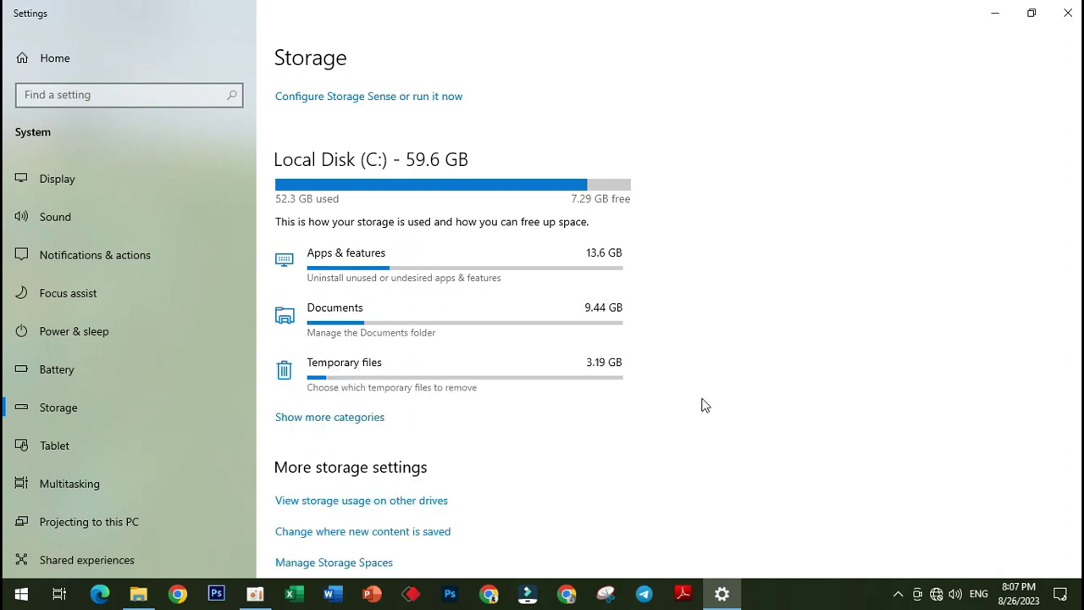
{"action": "scroll", "coordinate": [705, 405], "scroll_direction": "down", "scroll_amount": 2}
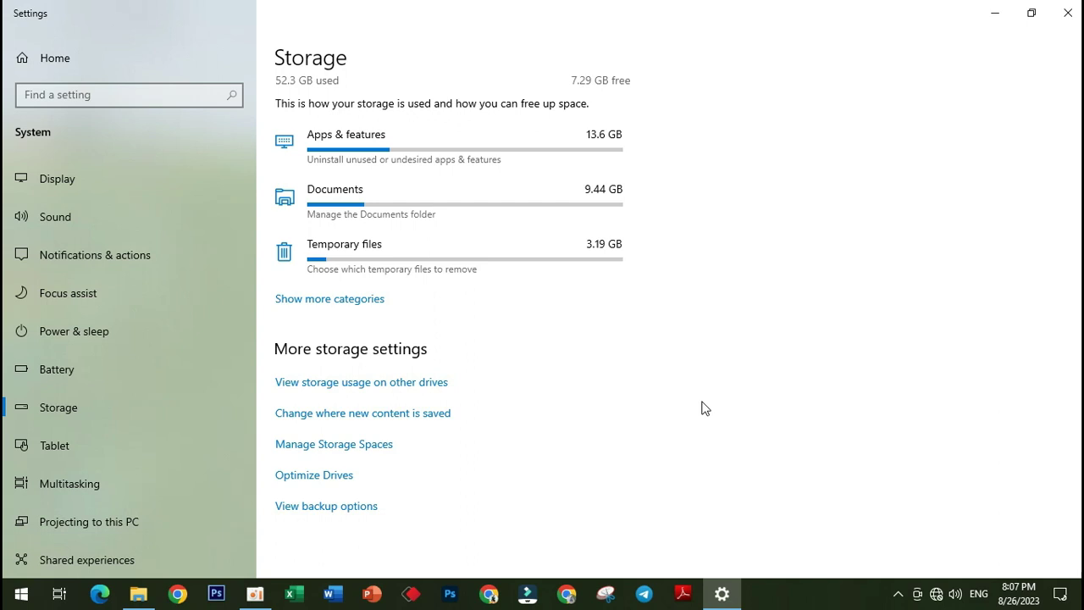
Step: Open the Temporary files category of Local Disk (C:) and examine which file types can be removed and their sizes
{"action": "left_click", "coordinate": [284, 252]}
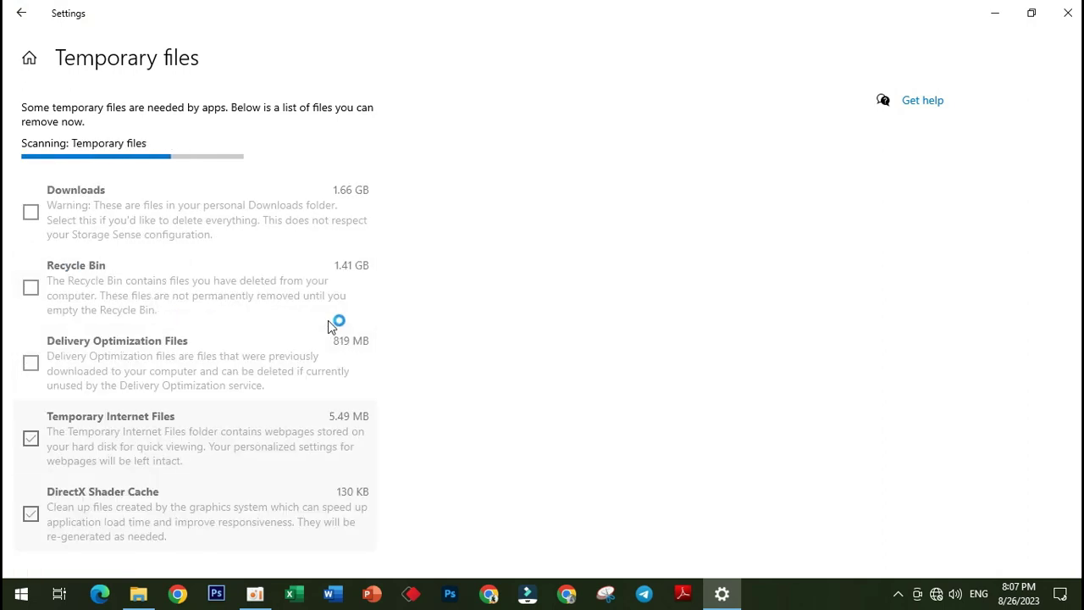
{"action": "scroll", "coordinate": [329, 319], "scroll_direction": "down", "scroll_amount": 4}
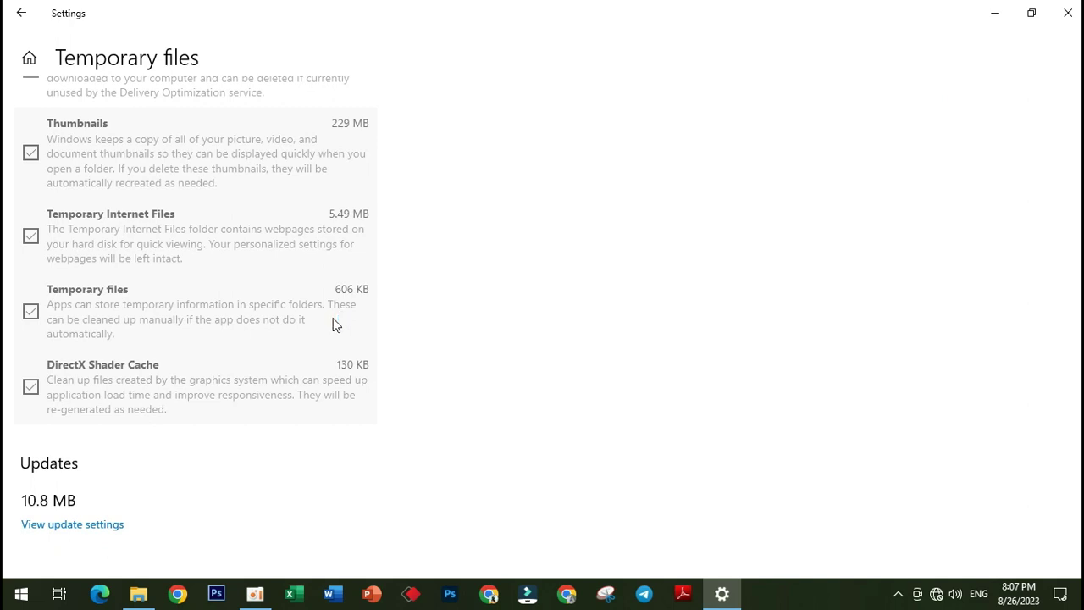
{"action": "scroll", "coordinate": [305, 328], "scroll_direction": "up", "scroll_amount": 5}
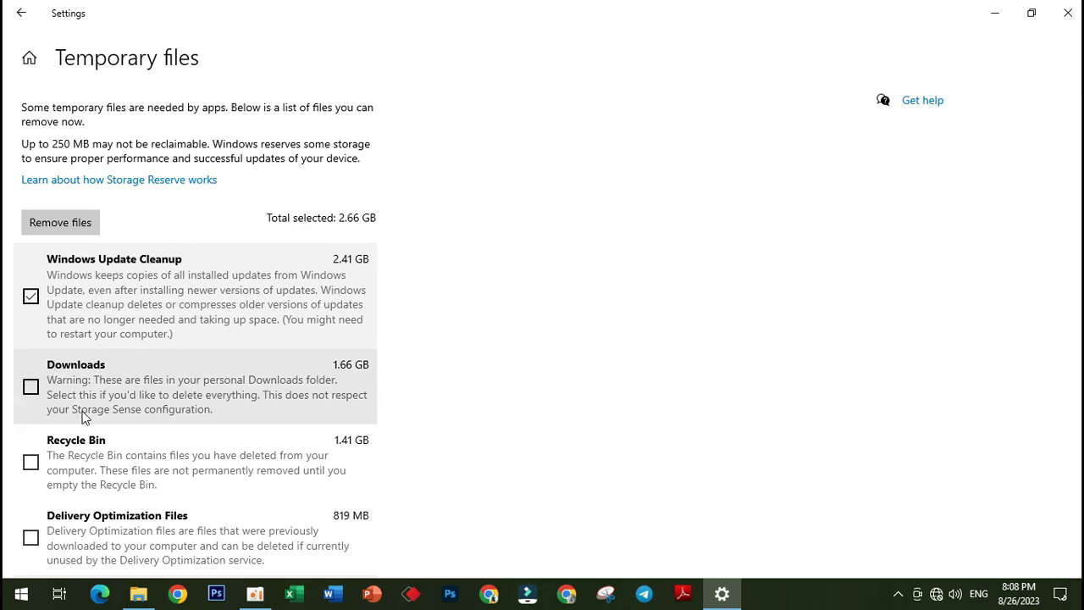
{"action": "scroll", "coordinate": [73, 415], "scroll_direction": "down", "scroll_amount": 4}
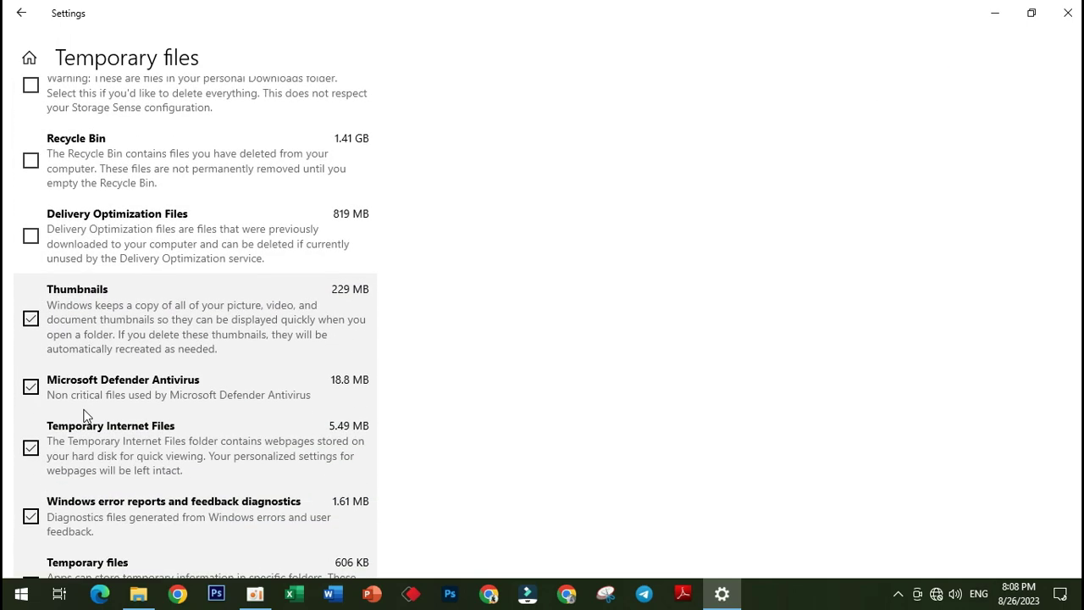
{"action": "scroll", "coordinate": [85, 415], "scroll_direction": "down", "scroll_amount": 3}
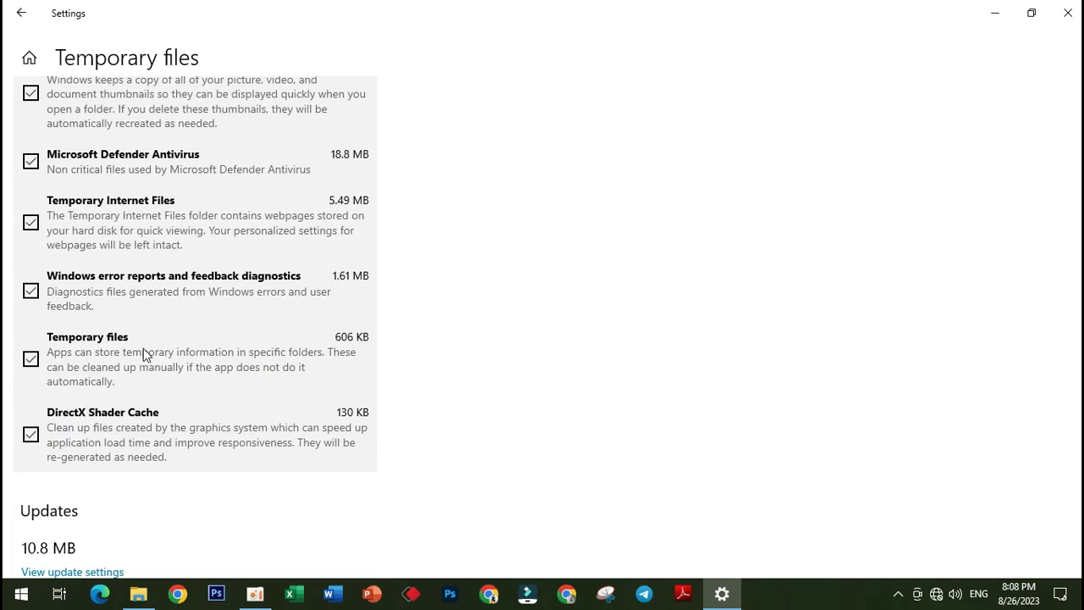
{"action": "scroll", "coordinate": [138, 359], "scroll_direction": "up", "scroll_amount": 2}
{"action": "scroll", "coordinate": [138, 363], "scroll_direction": "up", "scroll_amount": 3}
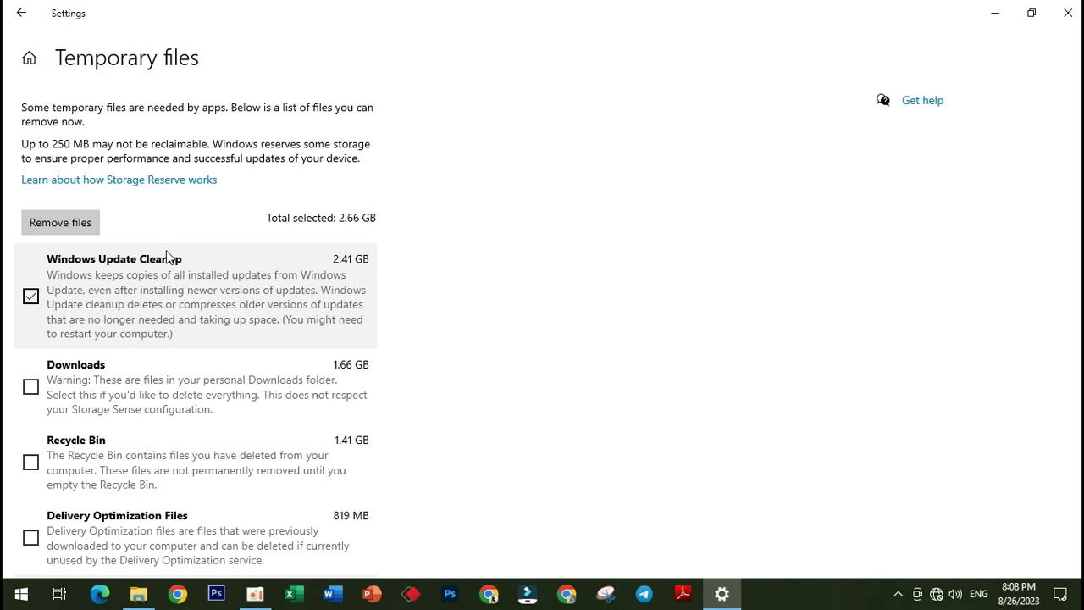
Step: Open and close the Storage Reserve help page, and review the temporary file categories again
{"action": "left_click", "coordinate": [98, 180]}
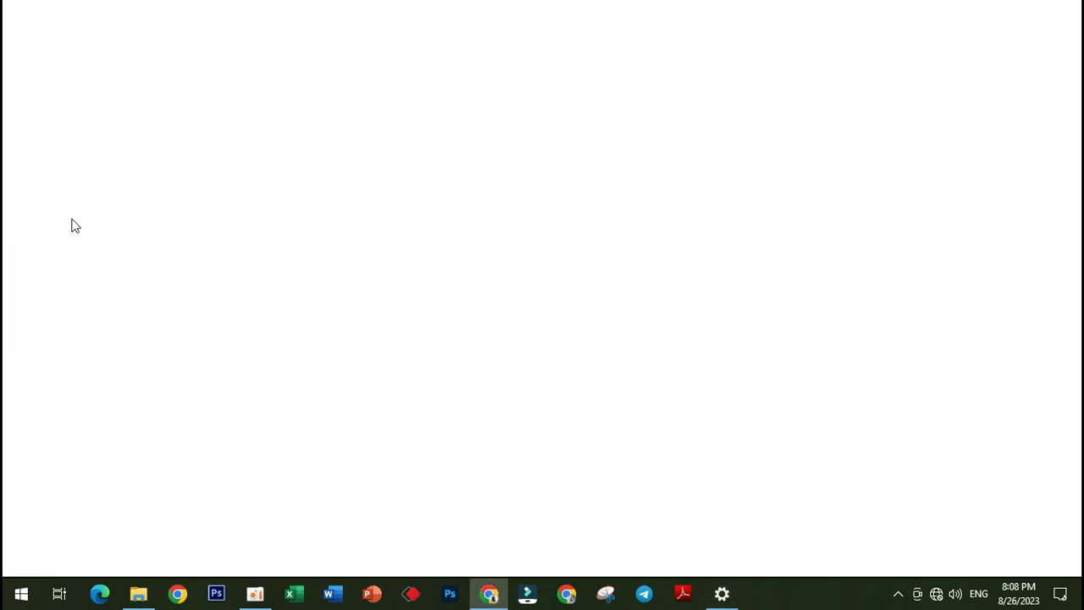
{"action": "left_click", "coordinate": [1061, 21]}
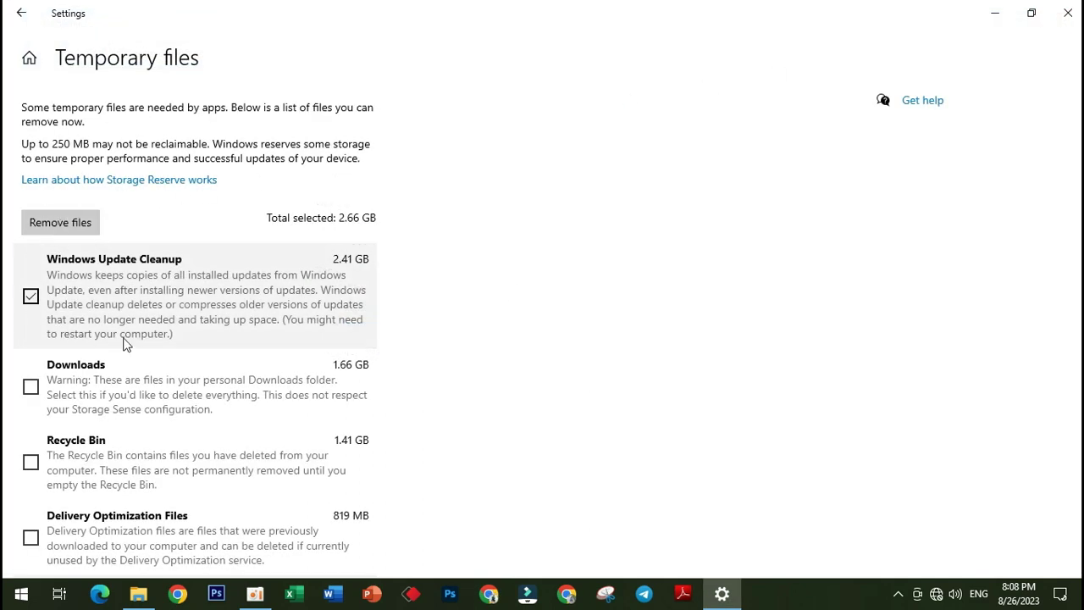
{"action": "scroll", "coordinate": [133, 348], "scroll_direction": "down", "scroll_amount": 3}
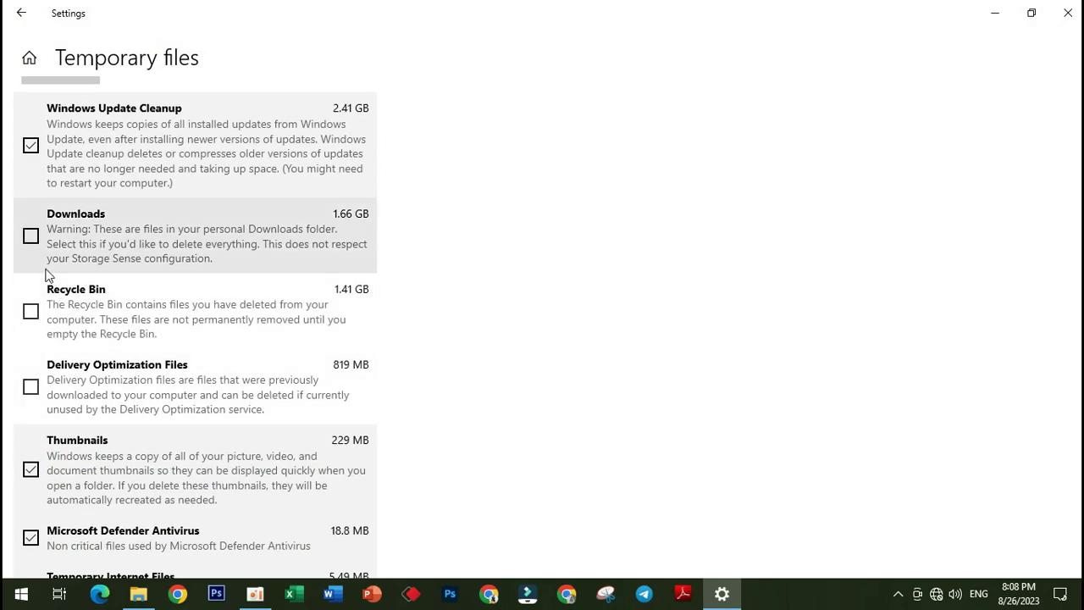
{"action": "scroll", "coordinate": [64, 370], "scroll_direction": "down", "scroll_amount": 4}
{"action": "scroll", "coordinate": [64, 369], "scroll_direction": "down", "scroll_amount": 3}
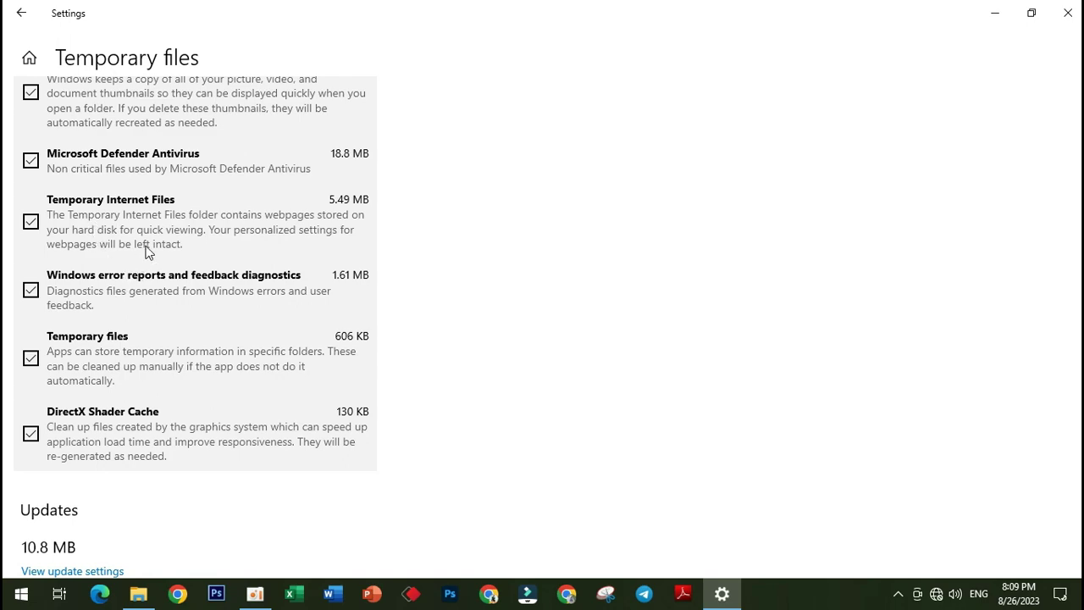
{"action": "scroll", "coordinate": [140, 249], "scroll_direction": "up", "scroll_amount": 5}
Step: Return to the Storage overview, view the storage usage on other drives, and go back
{"action": "left_click", "coordinate": [22, 14]}
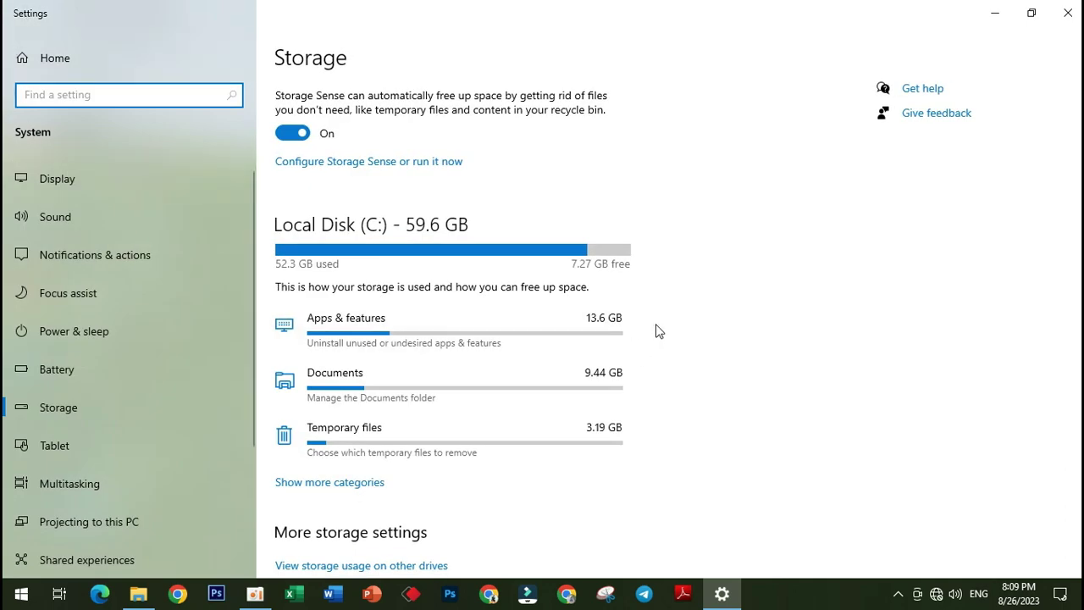
{"action": "scroll", "coordinate": [661, 336], "scroll_direction": "down", "scroll_amount": 2}
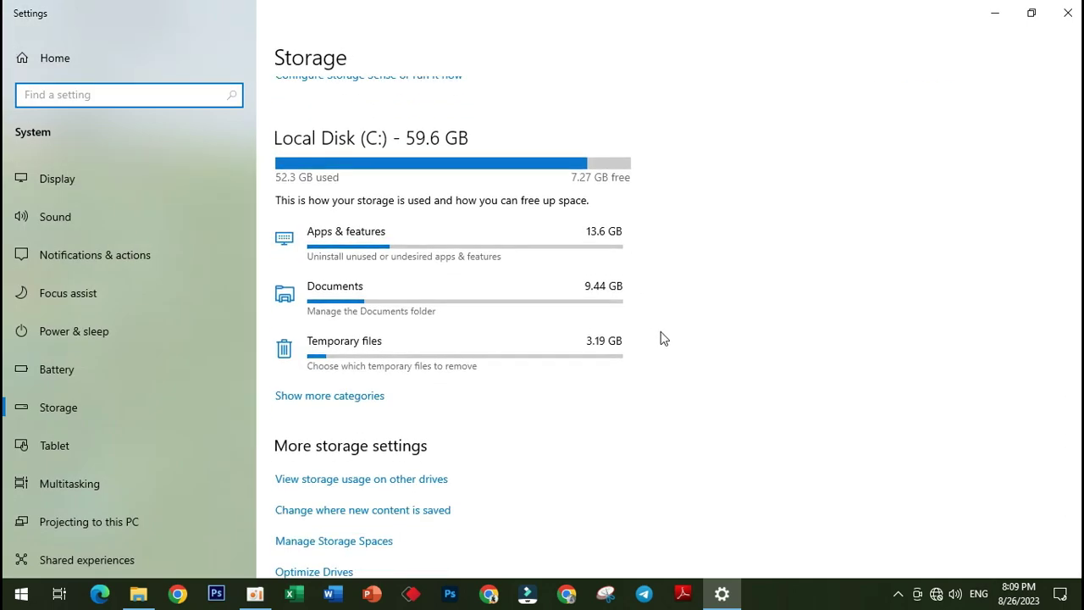
{"action": "scroll", "coordinate": [431, 435], "scroll_direction": "down", "scroll_amount": 2}
{"action": "left_click", "coordinate": [398, 383]}
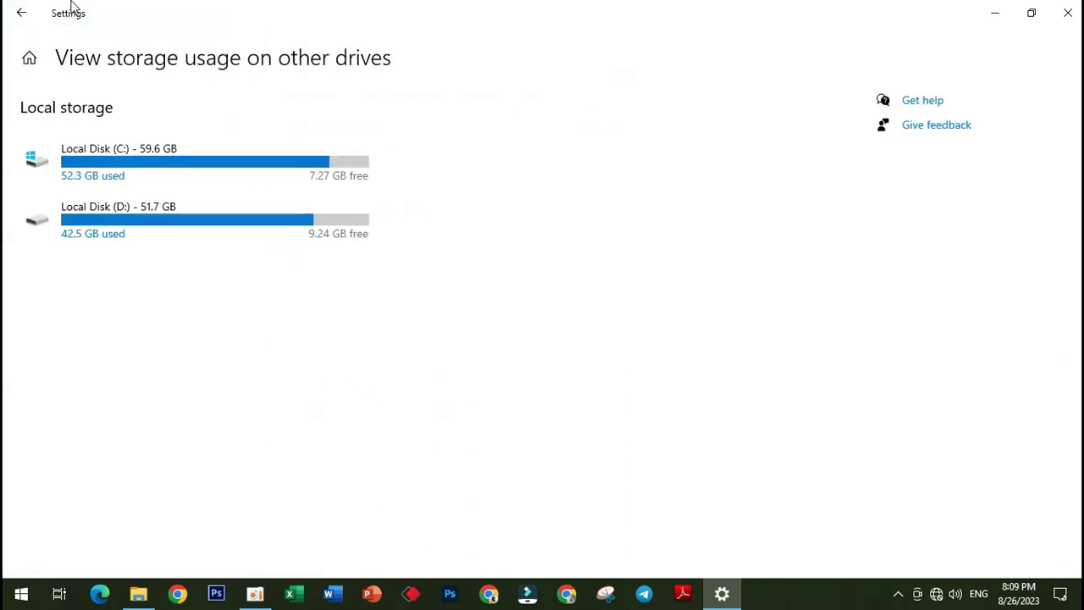
{"action": "left_click", "coordinate": [21, 13]}
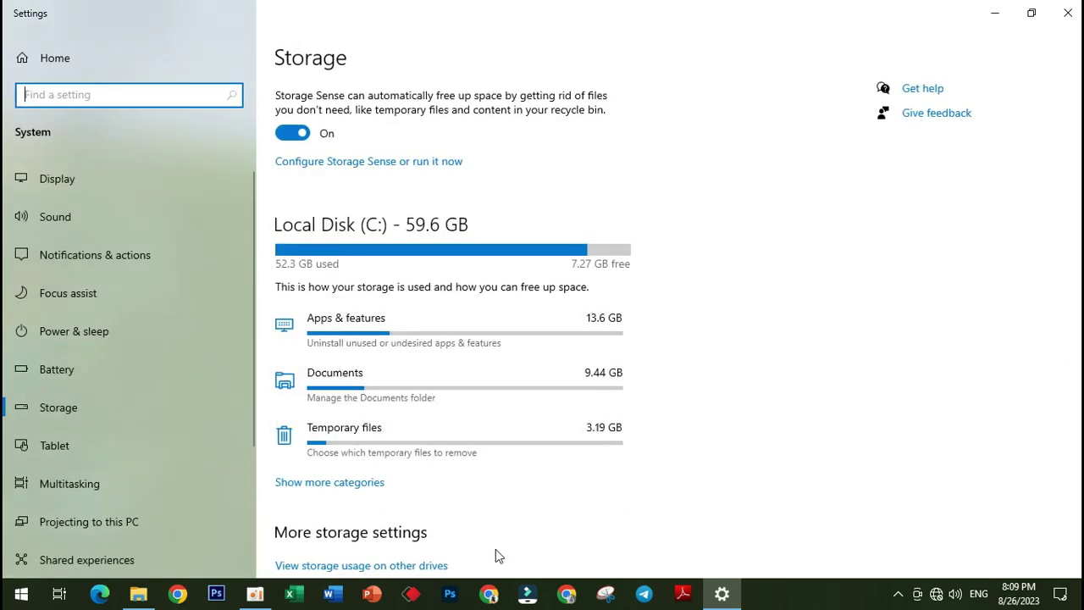
Step: Open the Manage Storage Spaces window from the additional storage settings and close it
{"action": "scroll", "coordinate": [501, 508], "scroll_direction": "down", "scroll_amount": 3}
{"action": "left_click", "coordinate": [347, 446]}
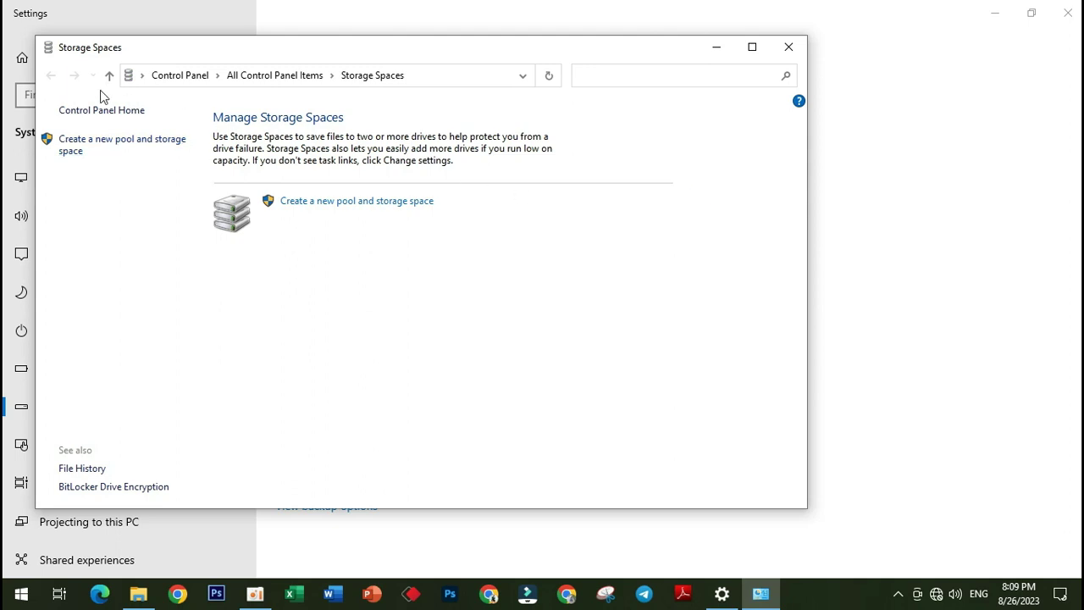
{"action": "left_click", "coordinate": [789, 48]}
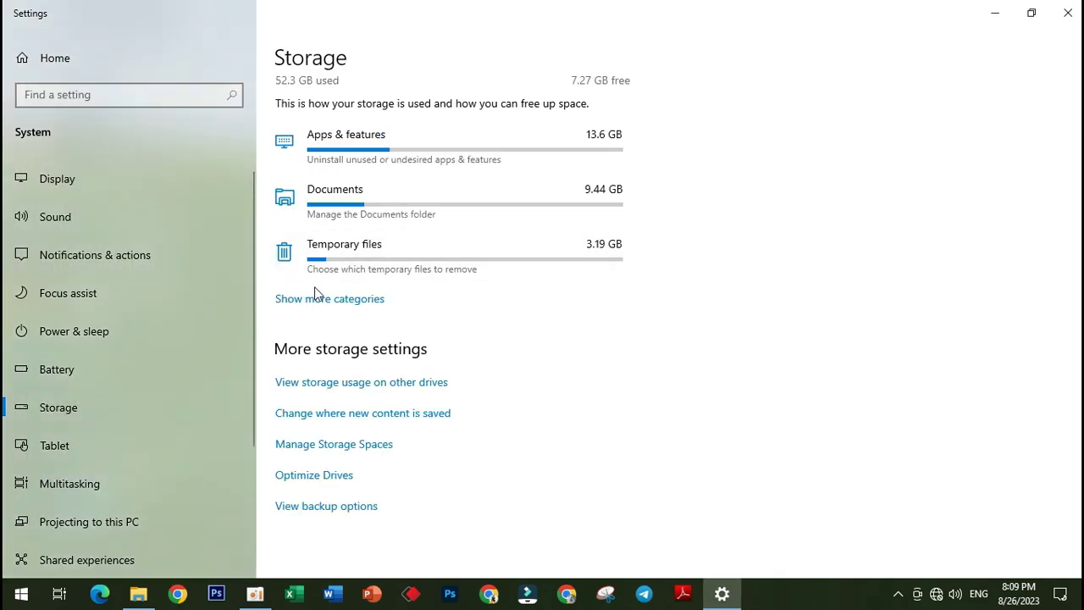
Step: Look through the System settings categories, view the backup options for storage, and return to the Storage overview
{"action": "scroll", "coordinate": [170, 449], "scroll_direction": "down", "scroll_amount": 3}
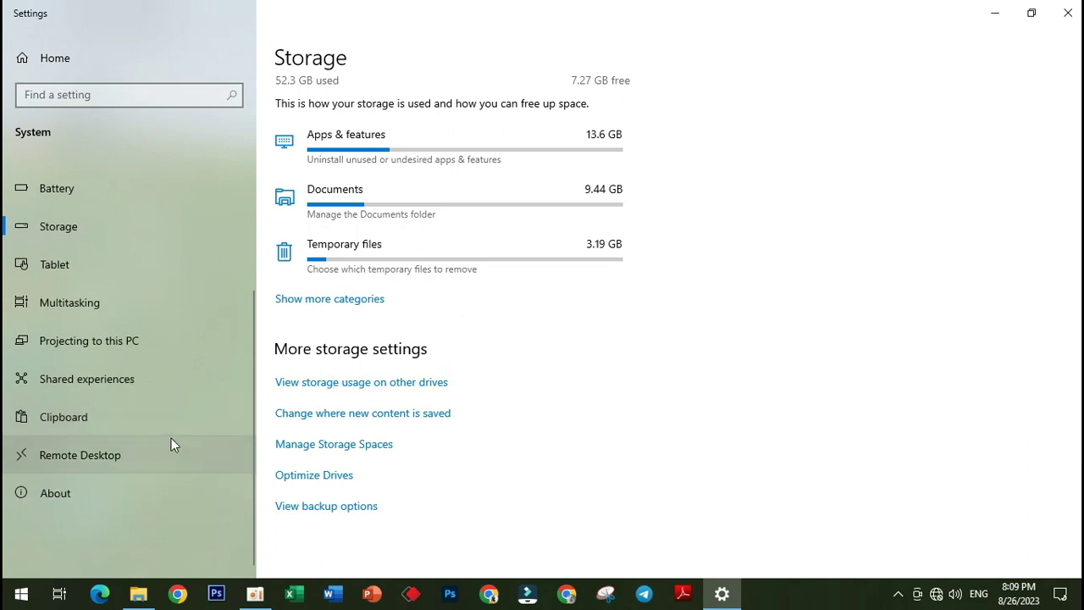
{"action": "left_click", "coordinate": [121, 232]}
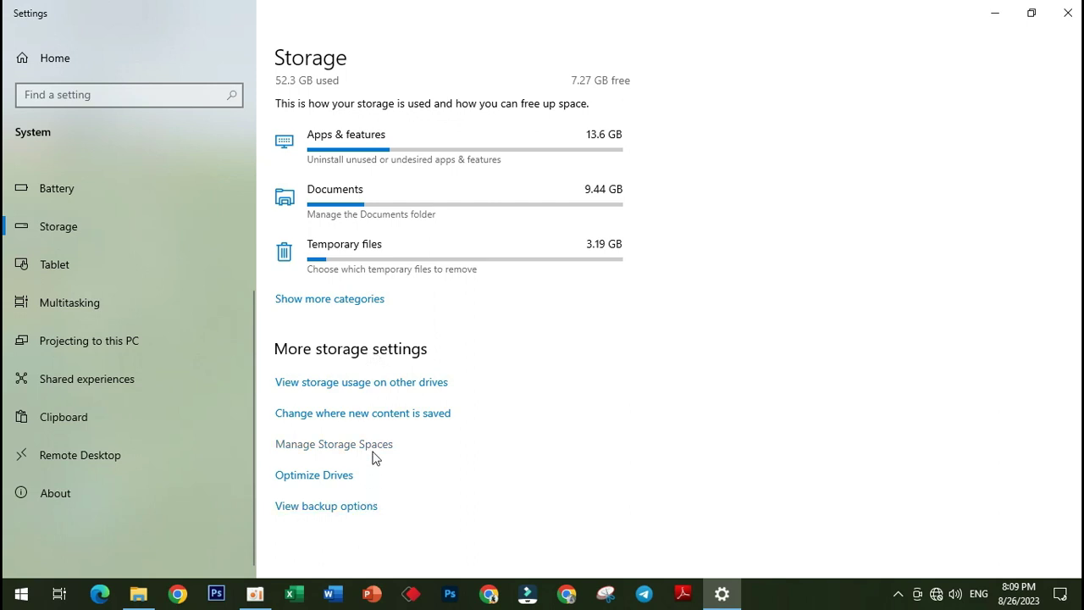
{"action": "left_click", "coordinate": [343, 507]}
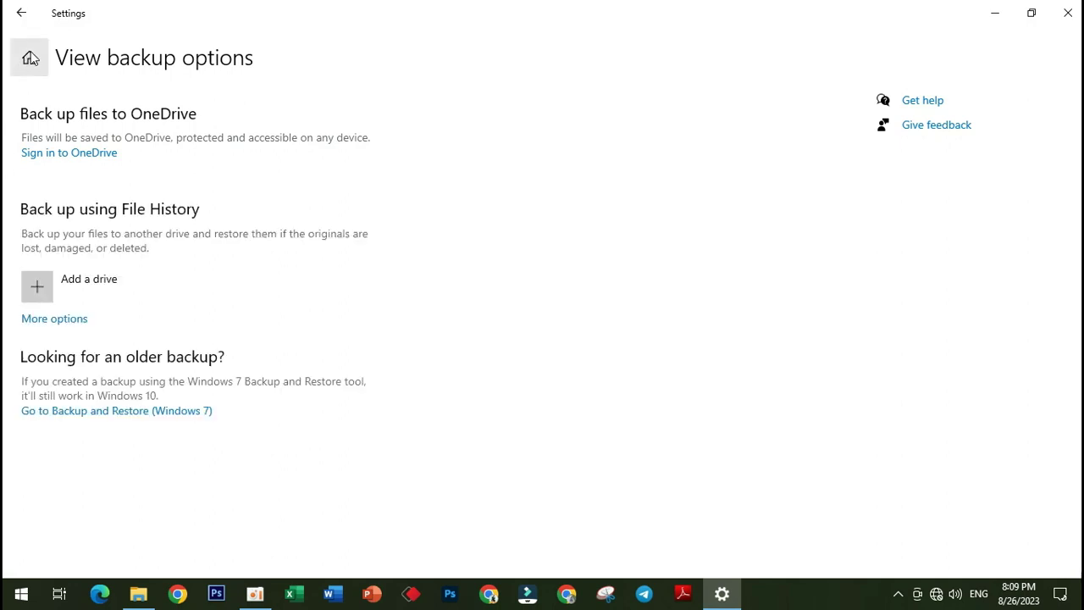
{"action": "left_click", "coordinate": [17, 10]}
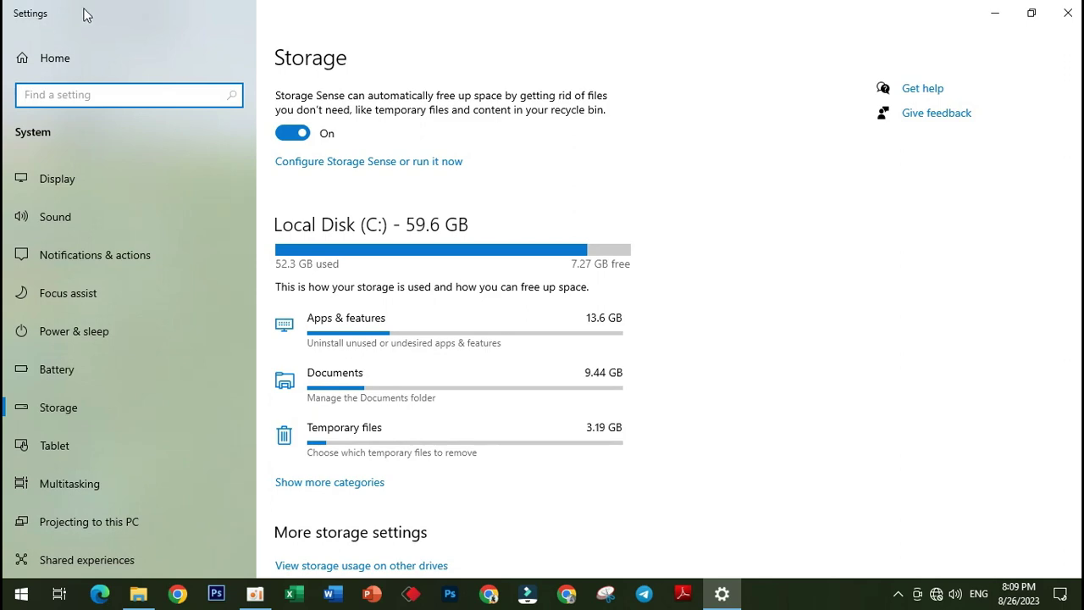
Step: Restore the Settings window to its smaller size and reopen the Temporary files list to check the removable categories
{"action": "left_click", "coordinate": [1031, 12]}
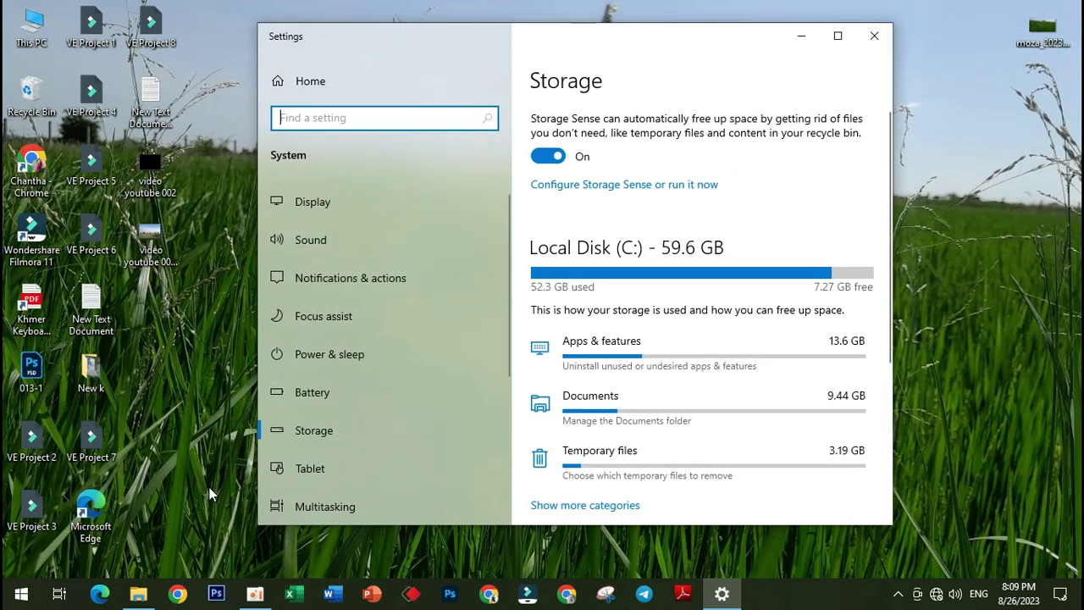
{"action": "left_click", "coordinate": [536, 460]}
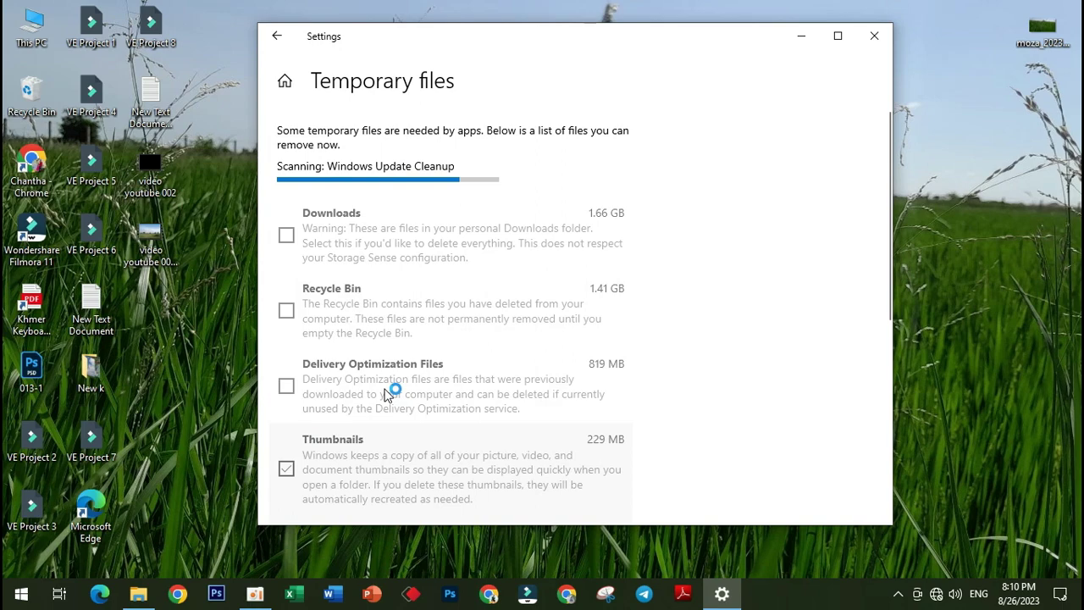
{"action": "scroll", "coordinate": [407, 385], "scroll_direction": "down", "scroll_amount": 5}
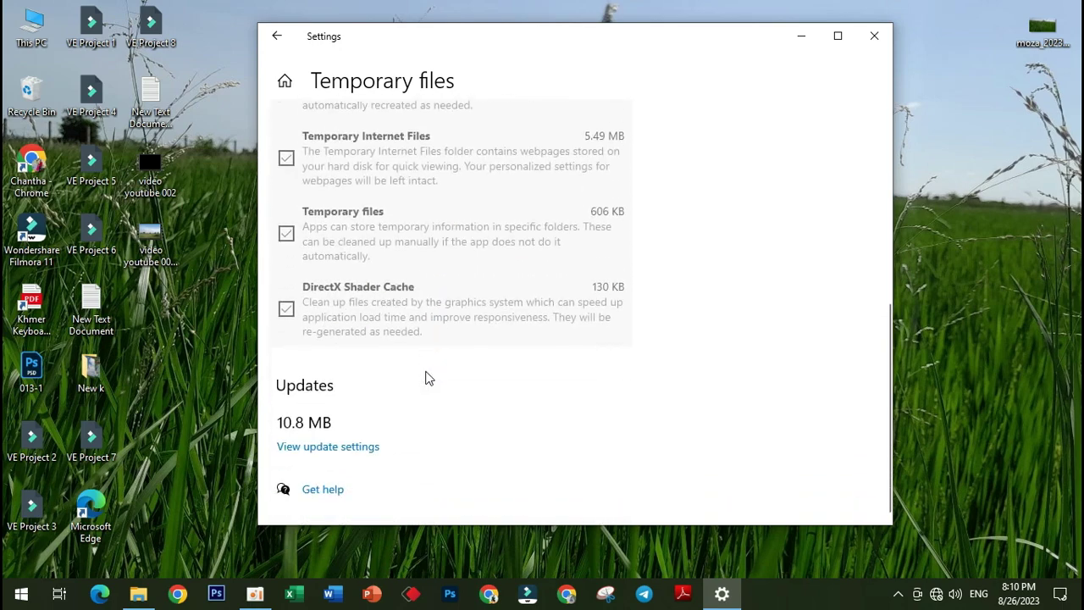
{"action": "scroll", "coordinate": [426, 378], "scroll_direction": "up", "scroll_amount": 6}
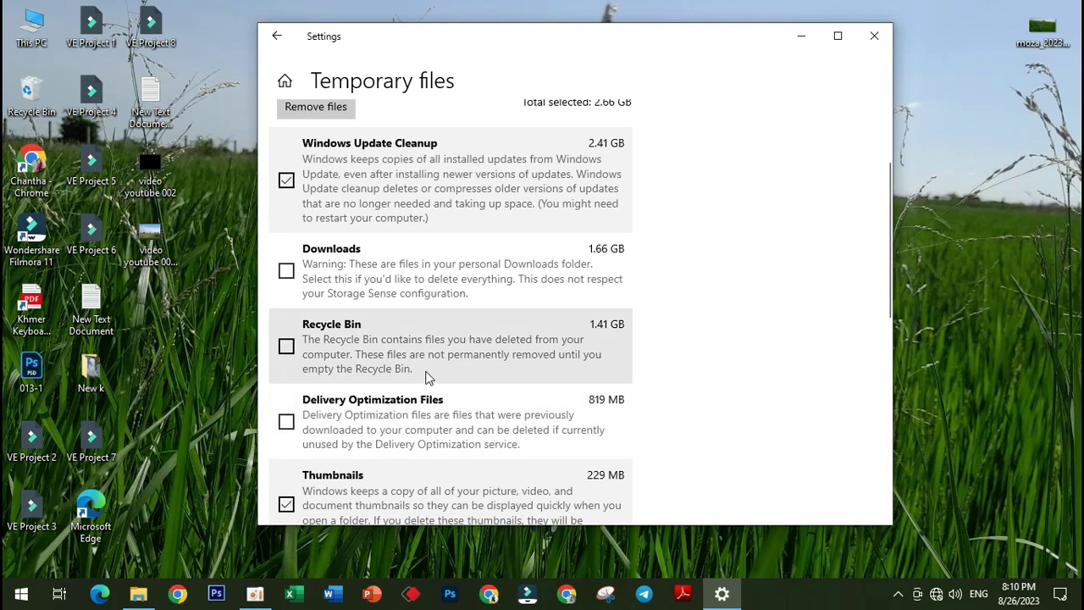